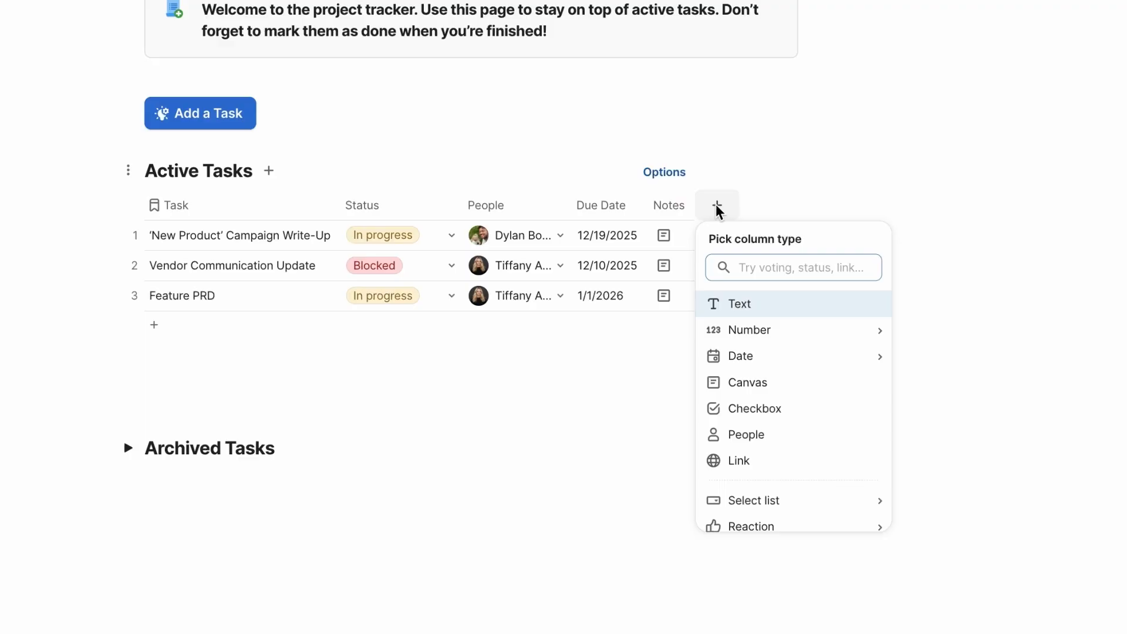
Add a Button column to the Active Tasks table with the on-click action Send message or notify user
text(Button)
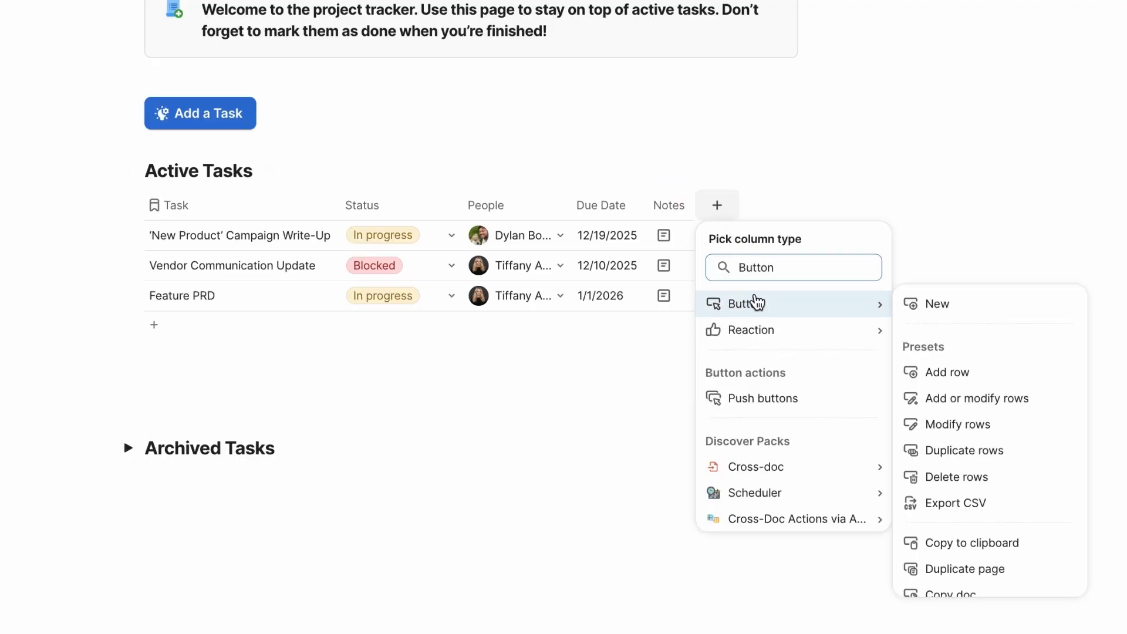
click(758, 302)
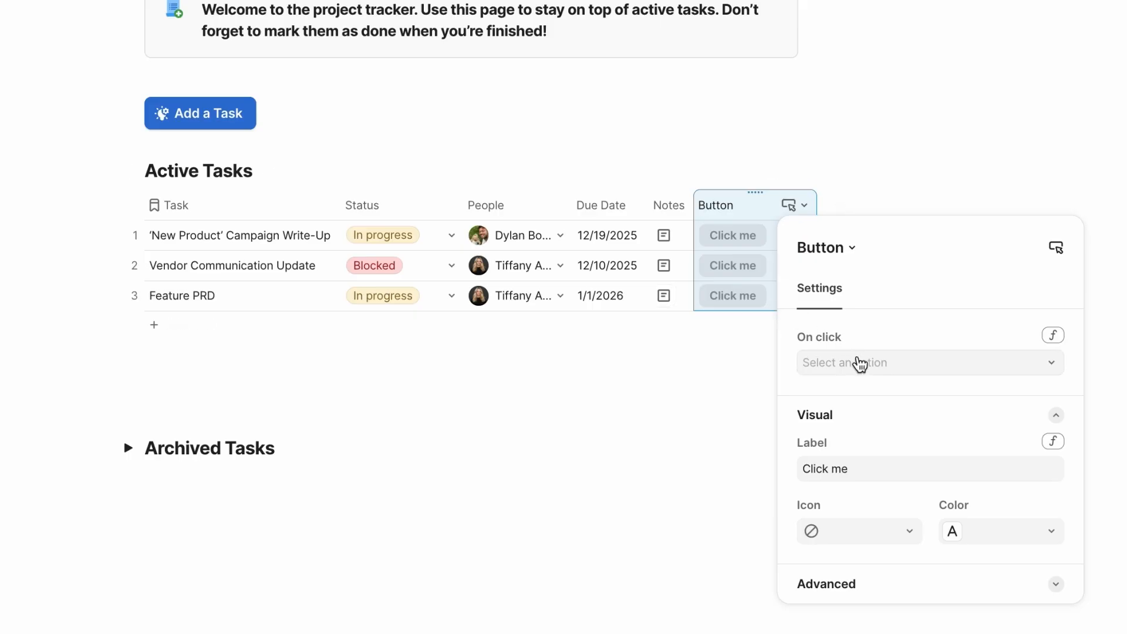
click(860, 362)
scroll(812, 276, down, 1)
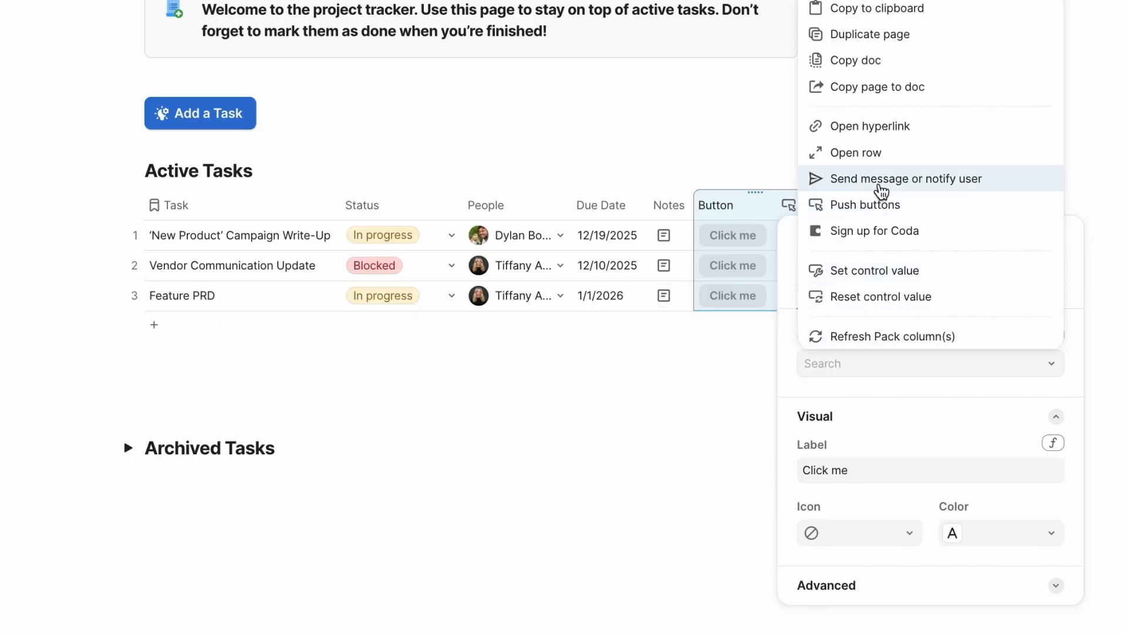
click(878, 182)
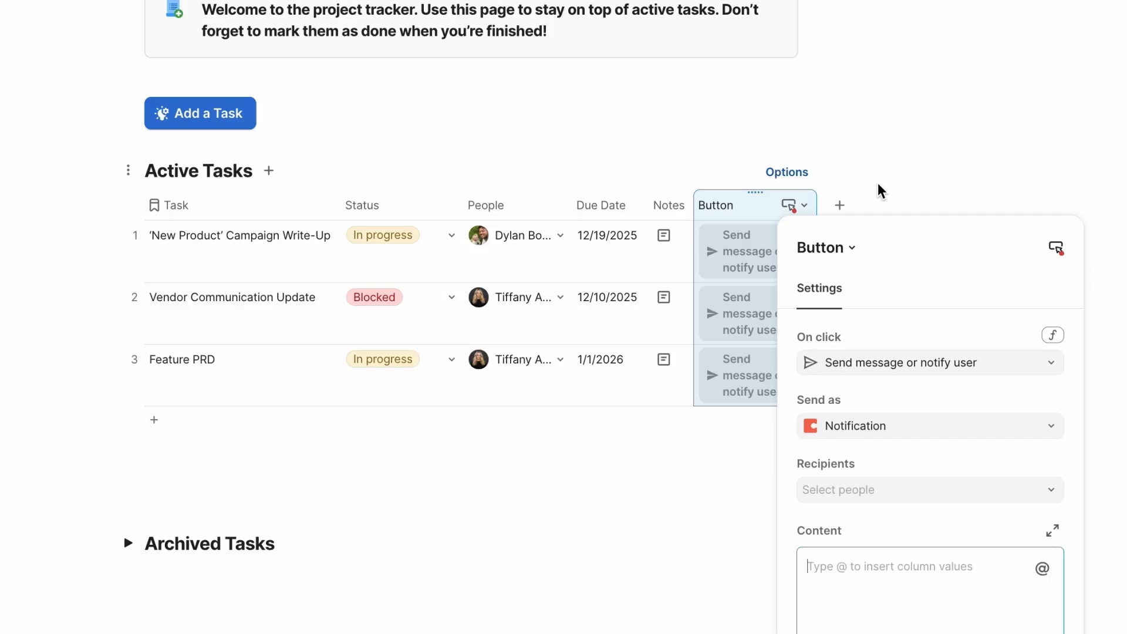
Set the button's notification recipients to the People column
scroll(882, 147, down, 3)
click(879, 331)
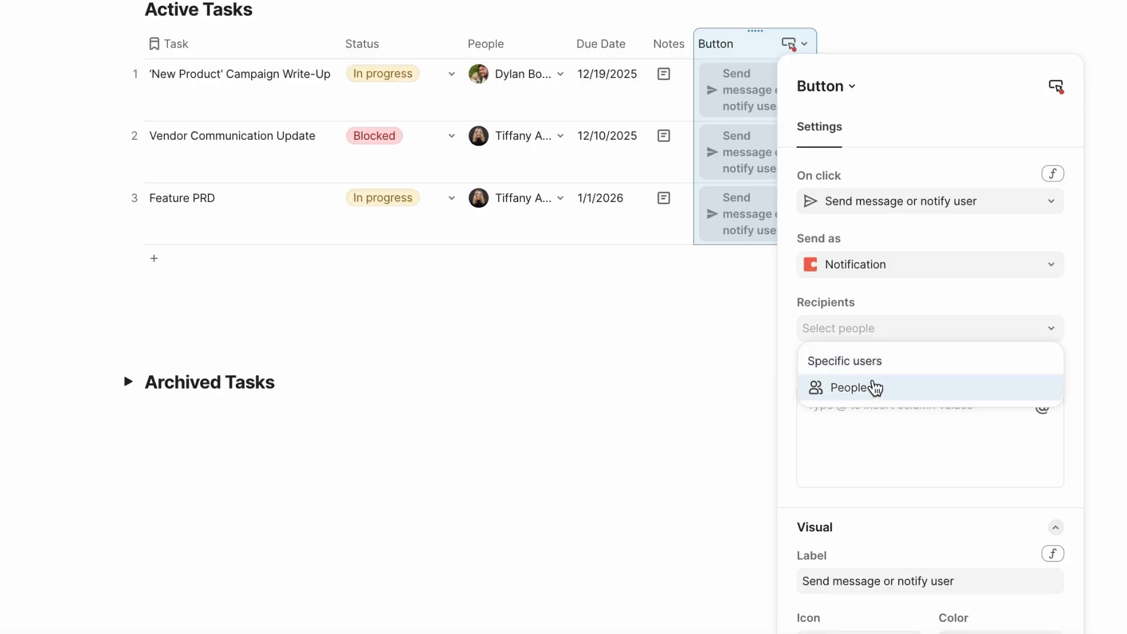
click(876, 387)
click(870, 406)
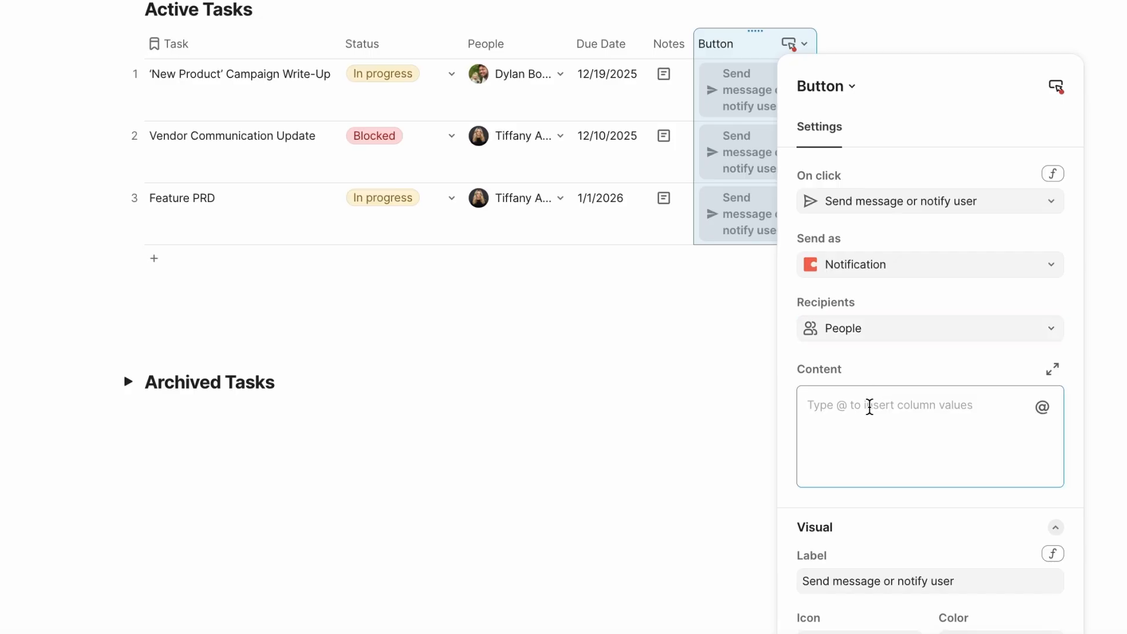
text(Hi )
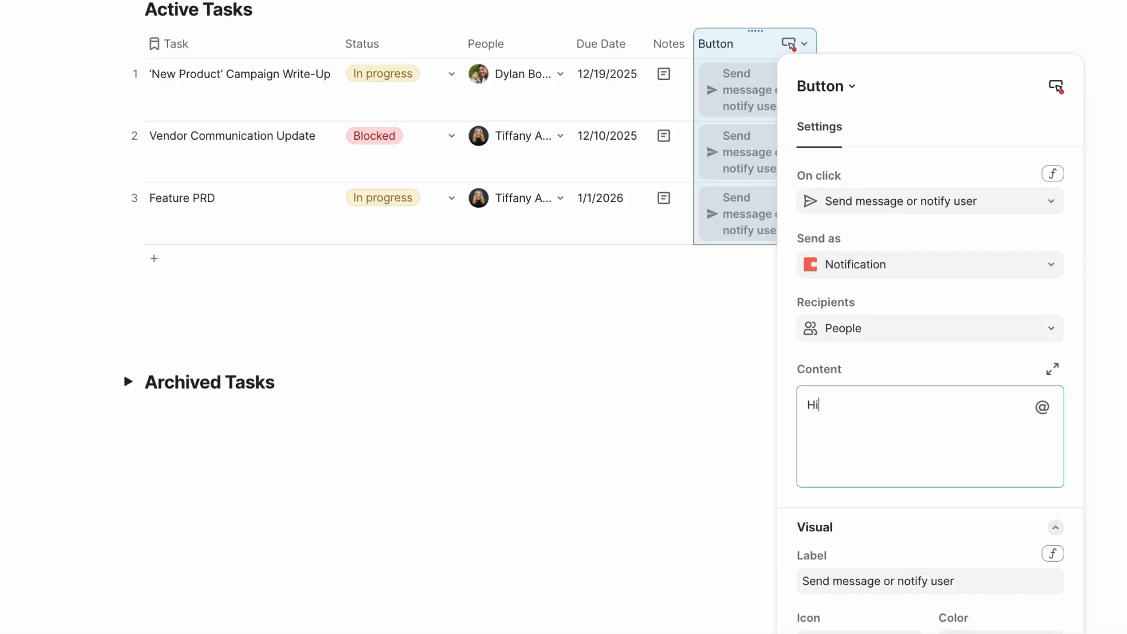
text(@pe)
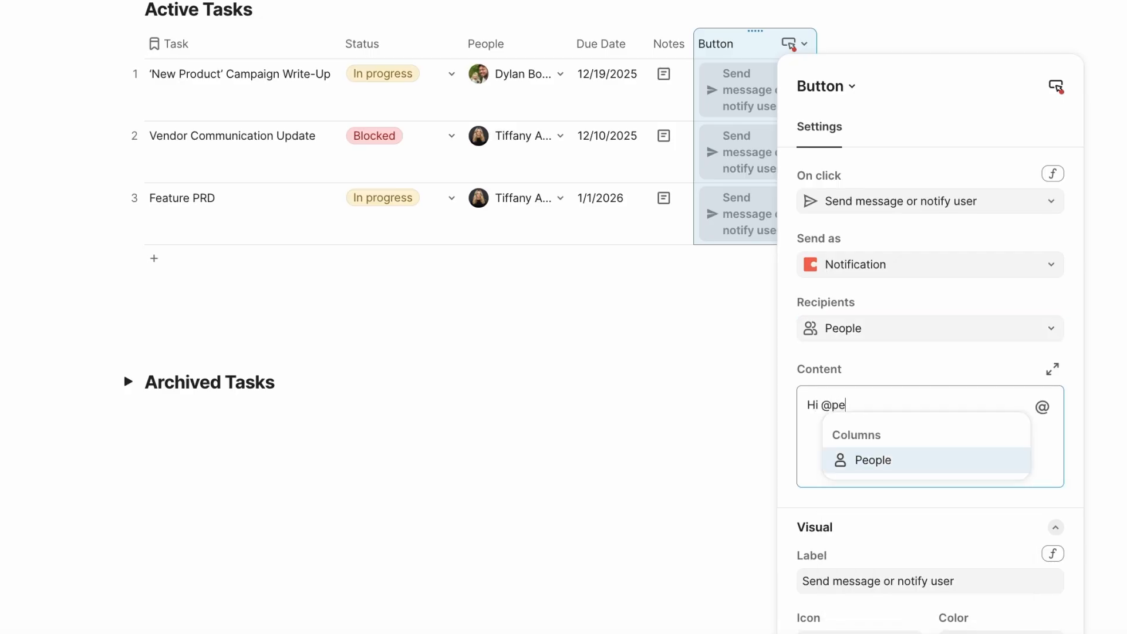
click(873, 461)
text(, thi)
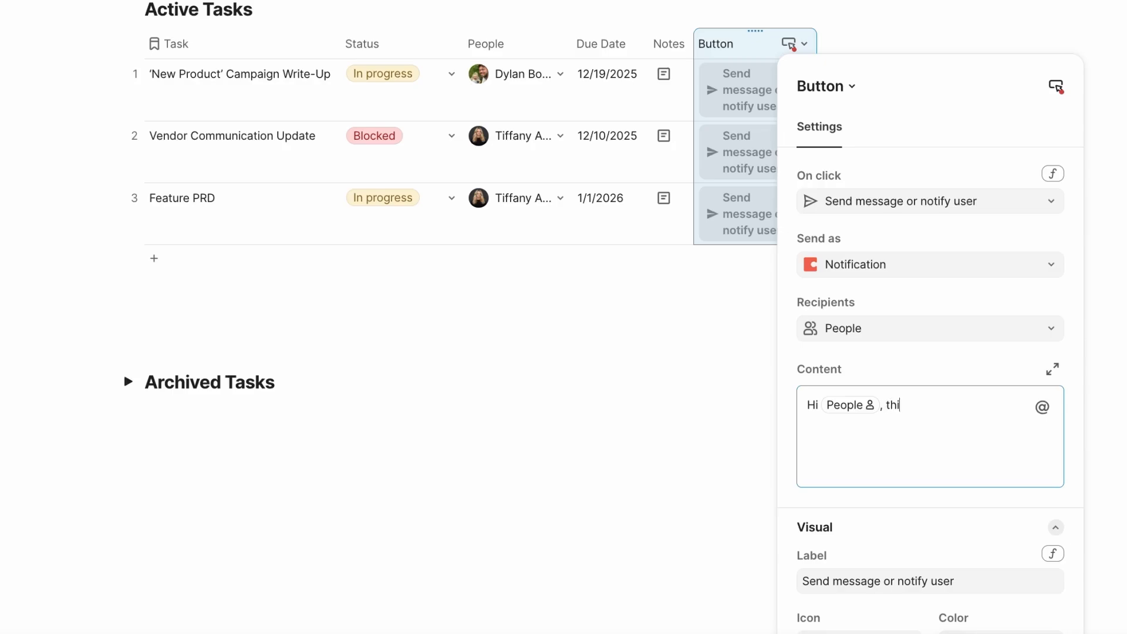
text(s item needs your atte)
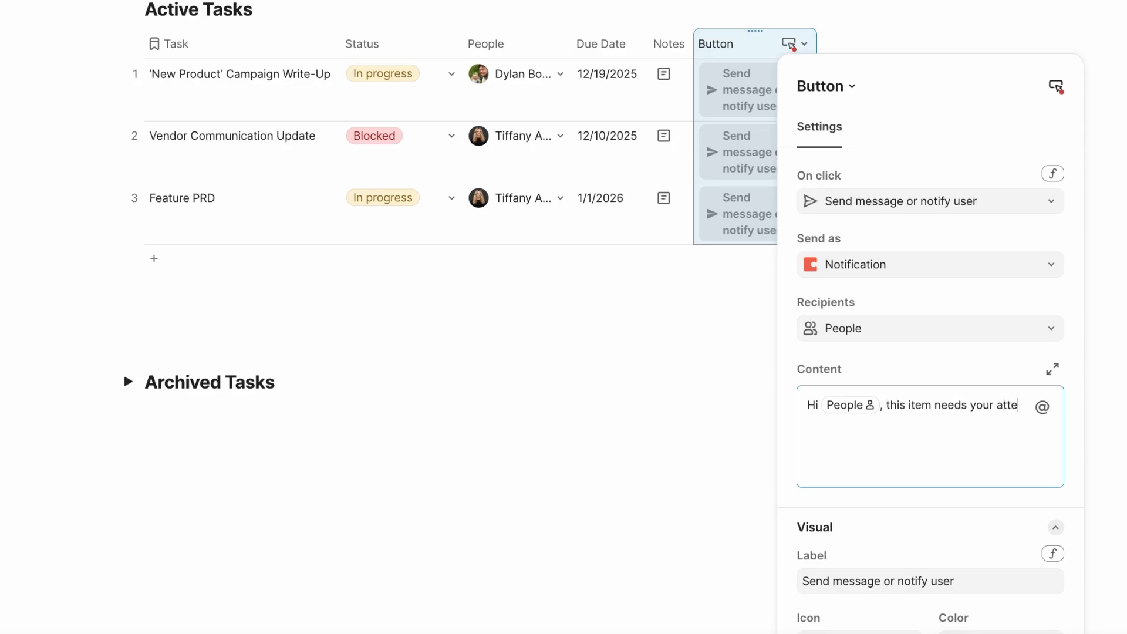
text(ntion: @task)
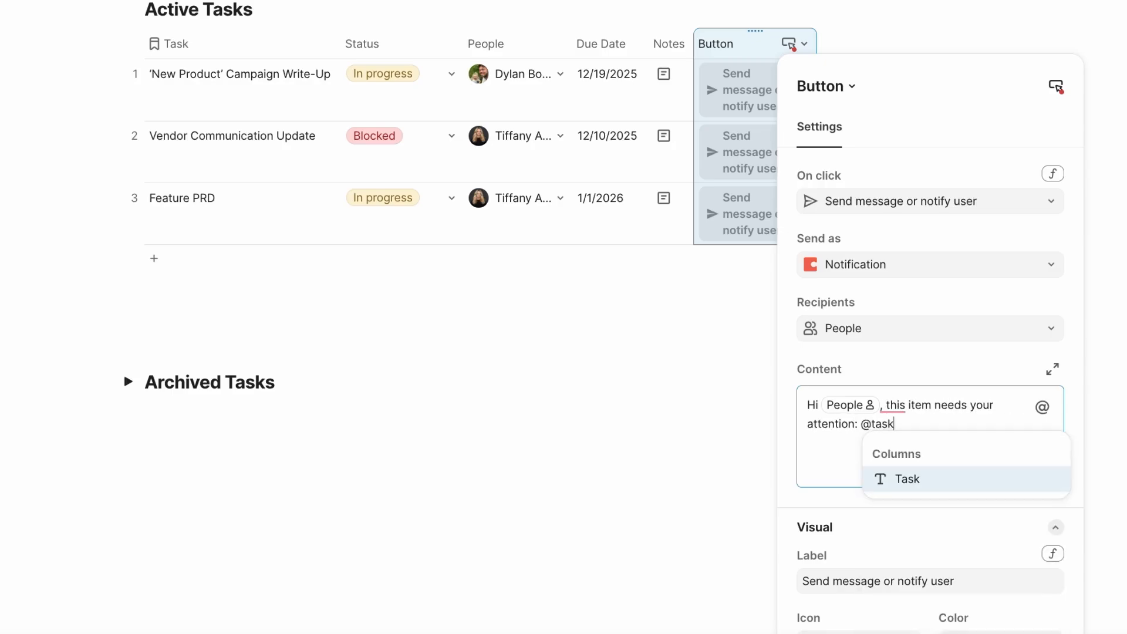
click(882, 479)
text(, and it is)
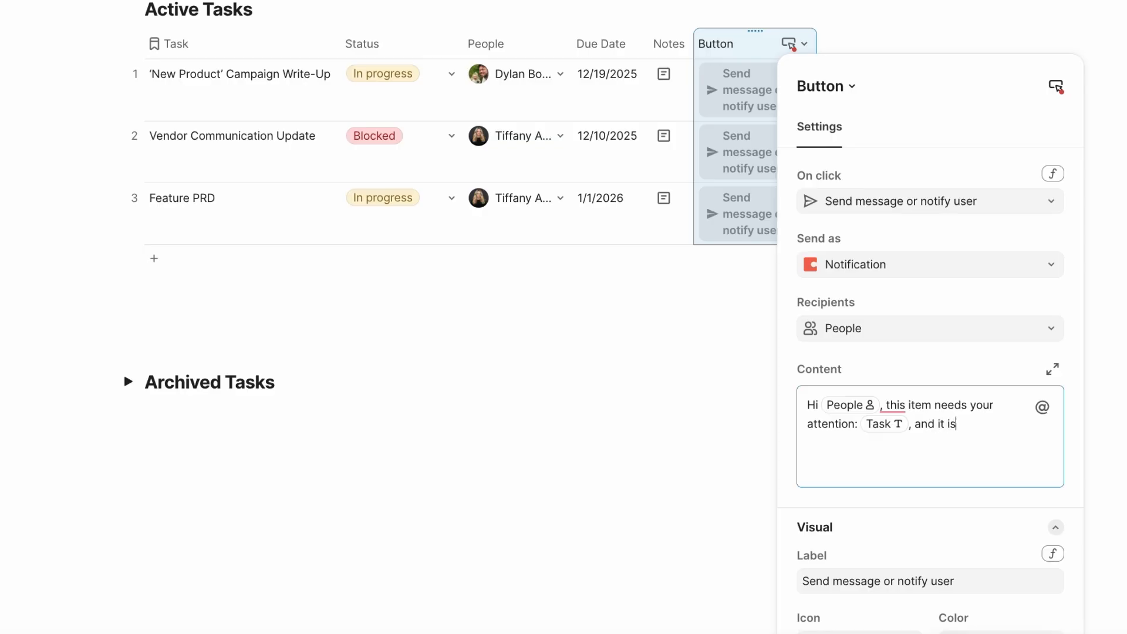
text( due on @du)
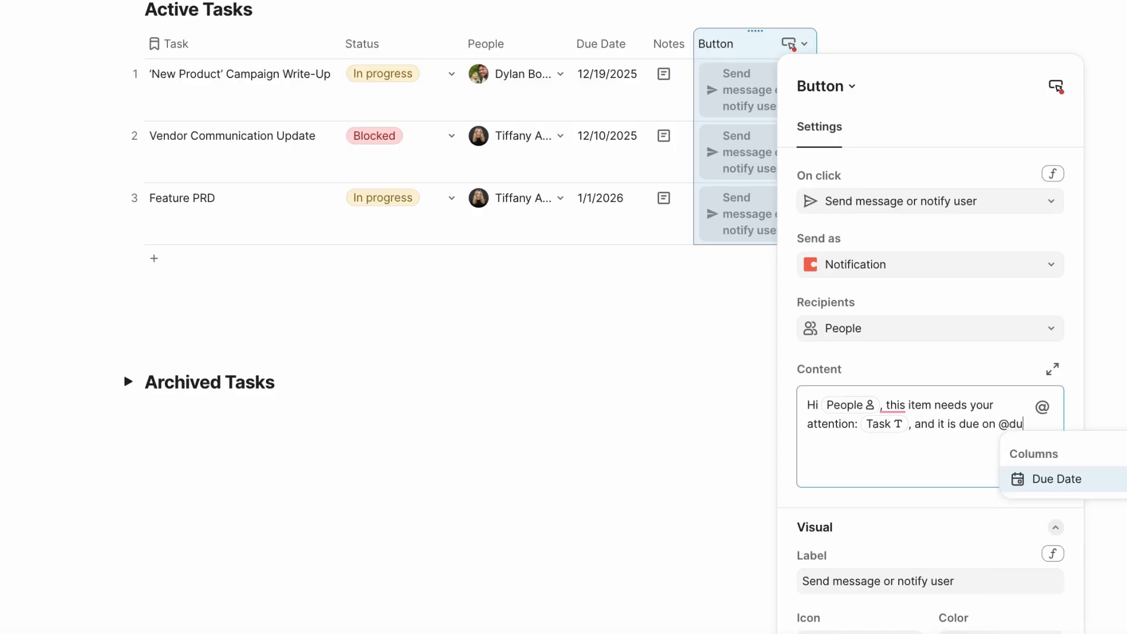
click(1024, 480)
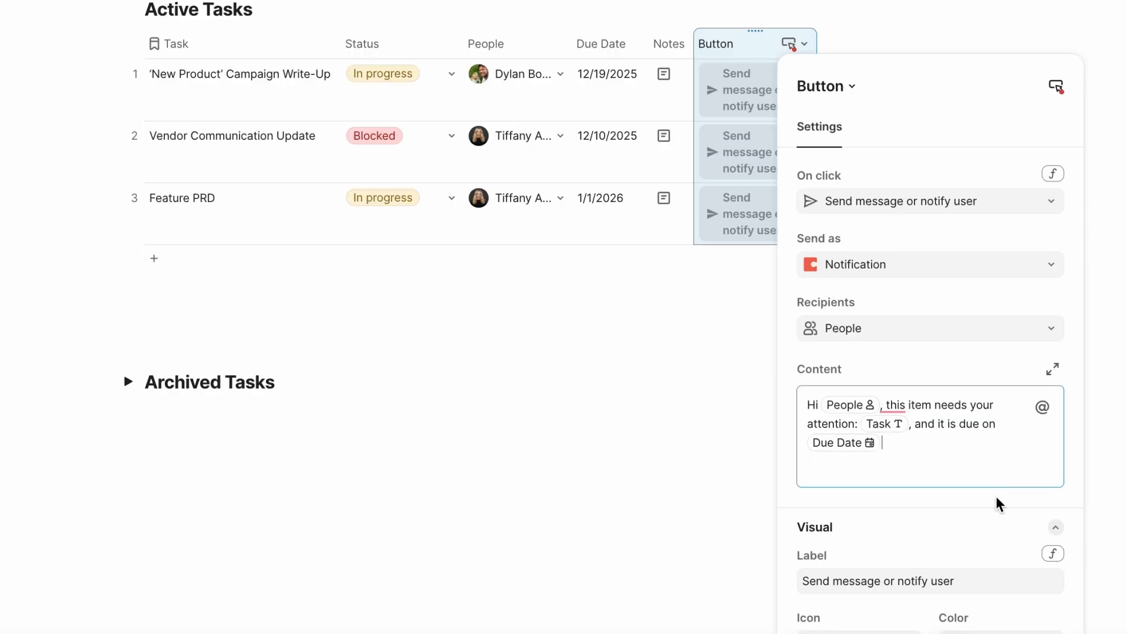
Rename the button label to Send
scroll(999, 500, down, 2)
click(985, 510)
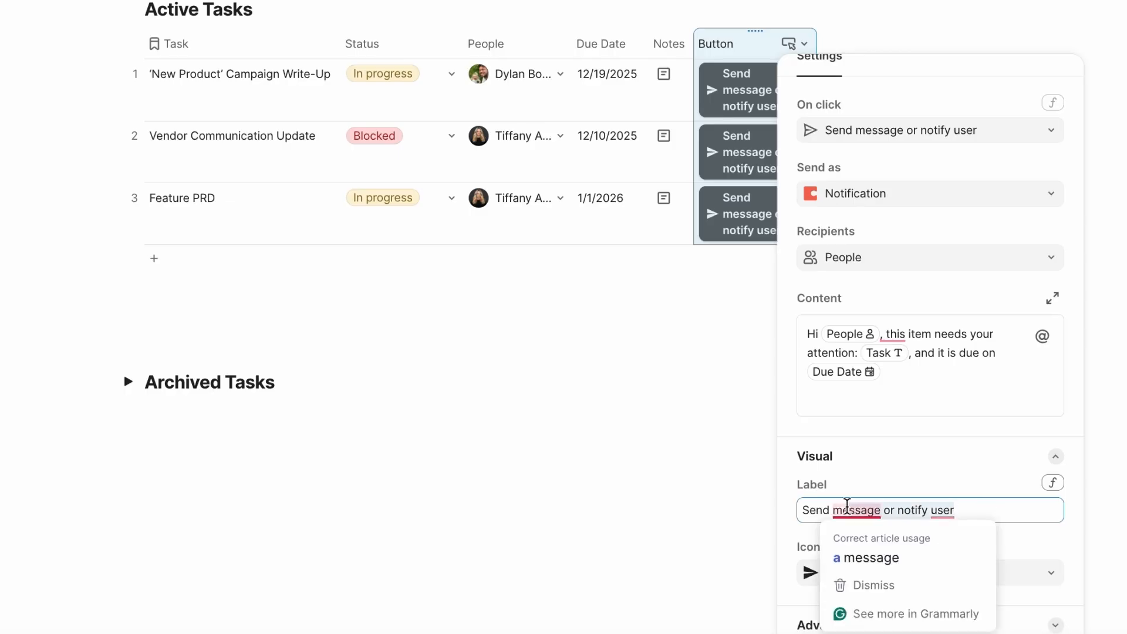
click(835, 510)
key(shift+End)
key(Delete)
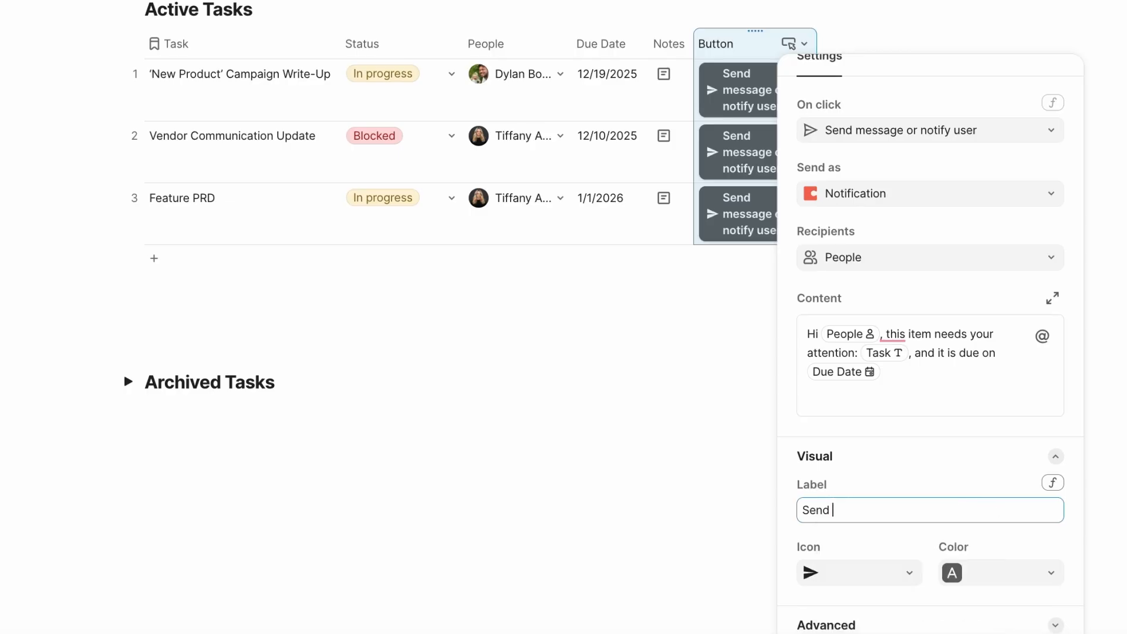
key(BackSpace)
Choose the send-arrow icon and a red colour for the button
click(845, 571)
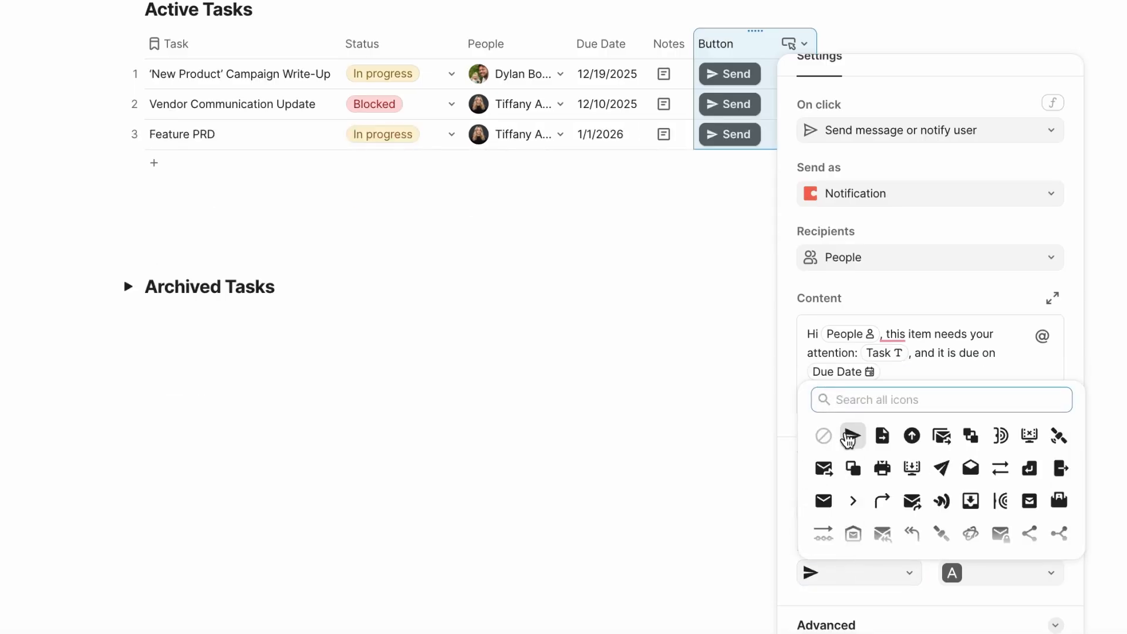
click(852, 435)
click(989, 572)
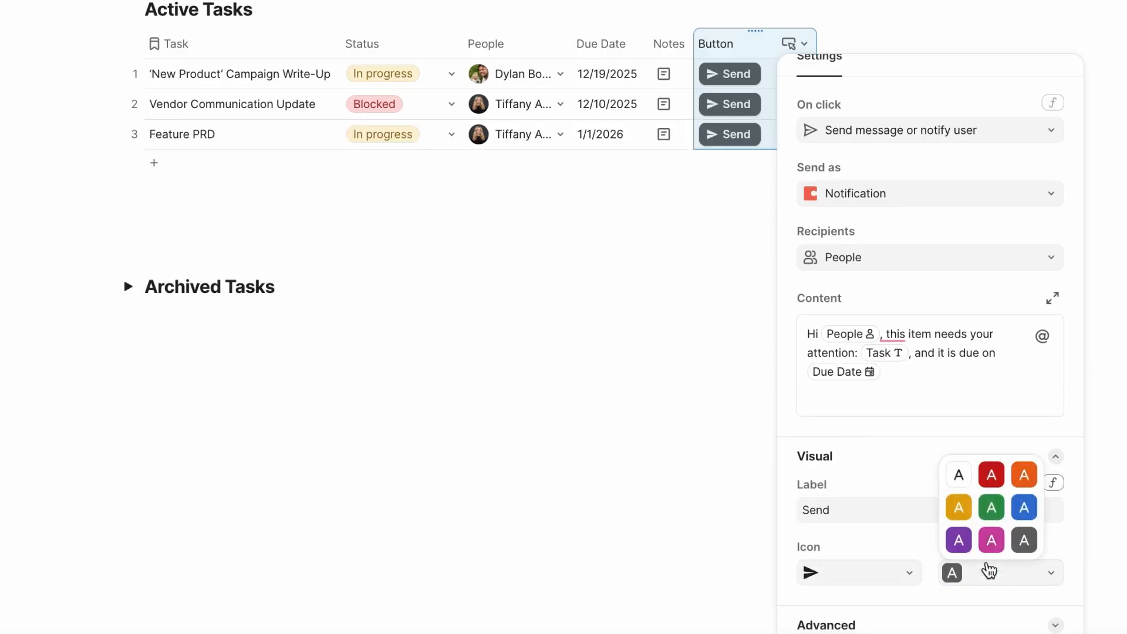
click(990, 476)
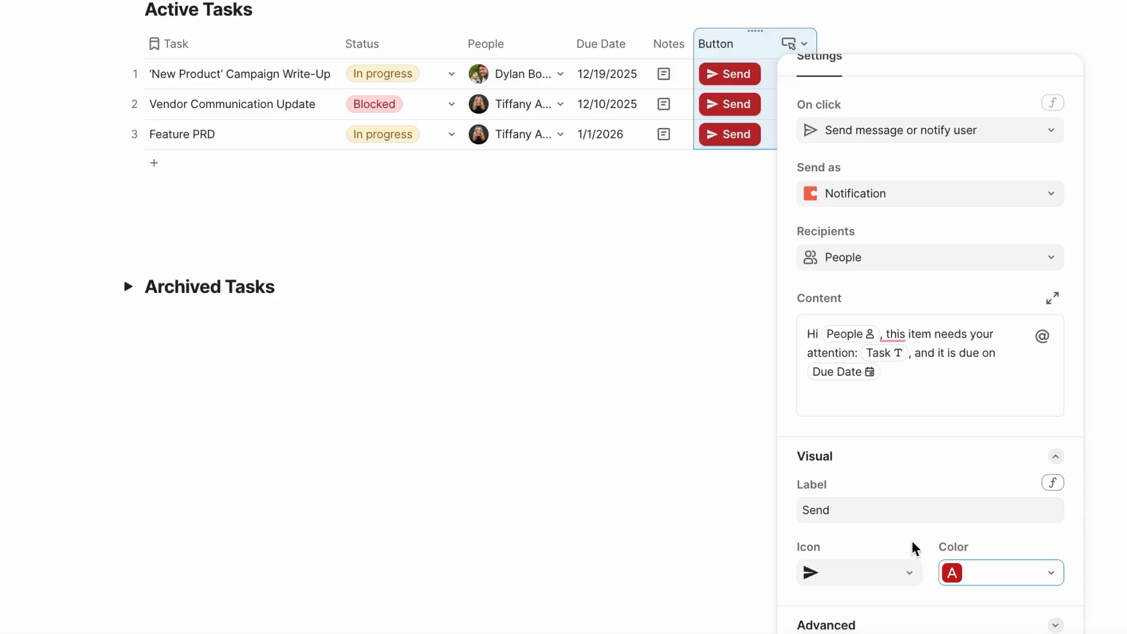
Add a Disable if condition so the button is disabled when Due Date is not equal to Today
click(954, 625)
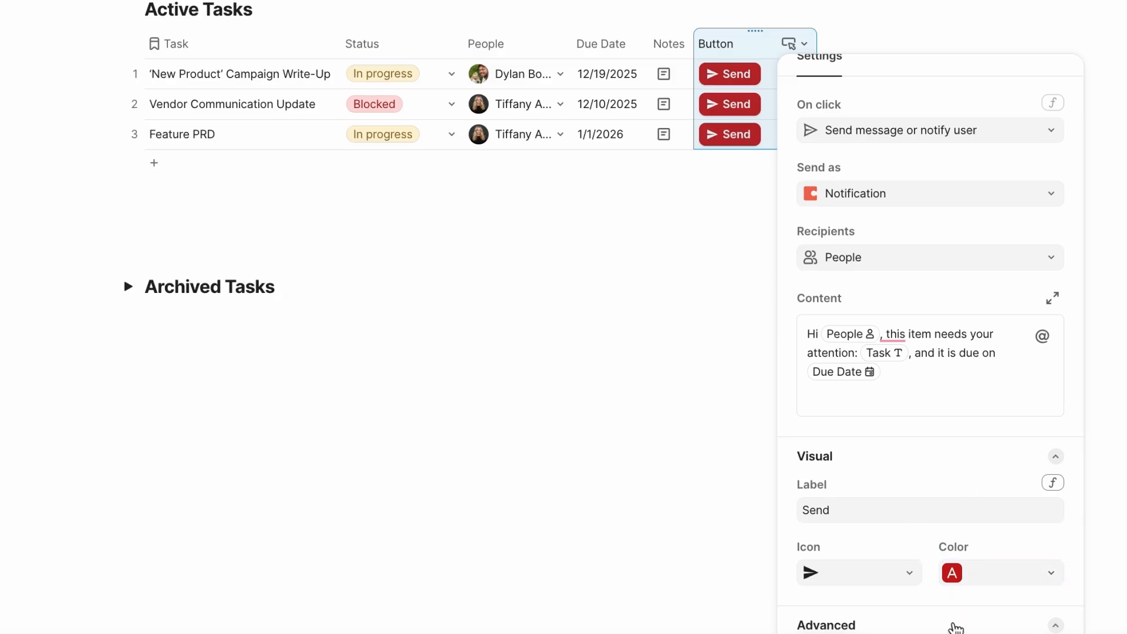
scroll(986, 627, down, 3)
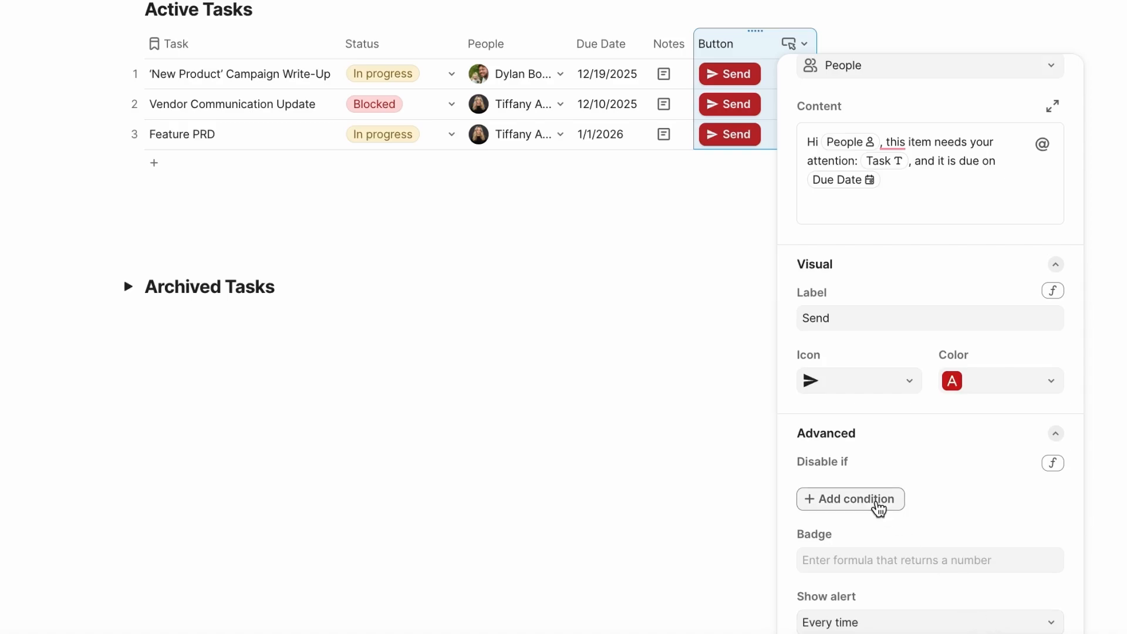
click(878, 505)
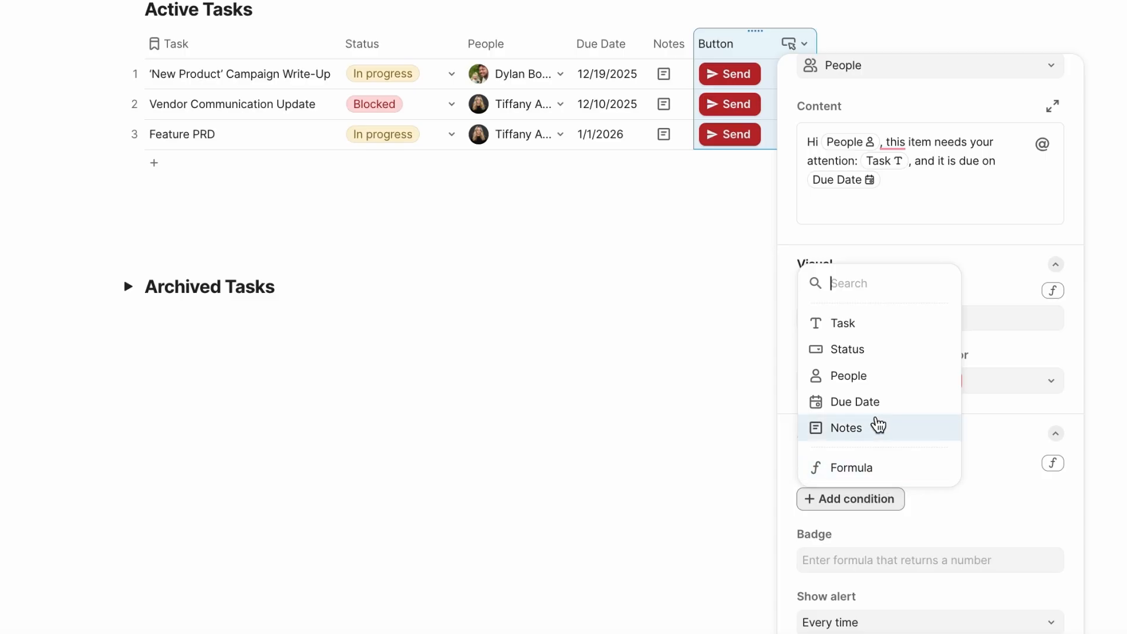
click(877, 405)
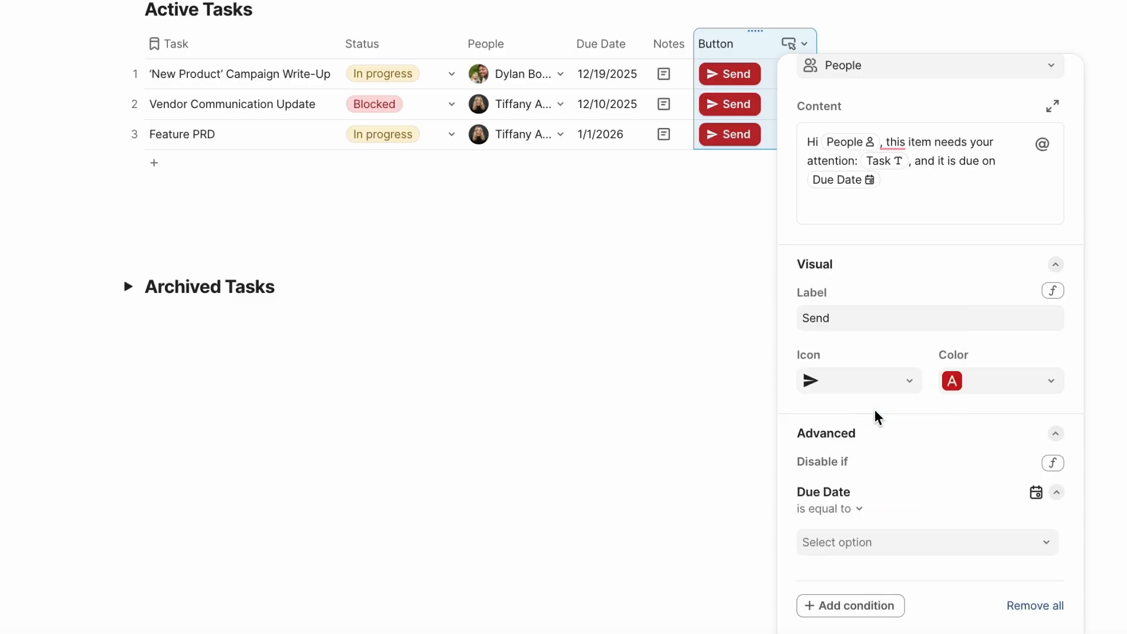
click(870, 511)
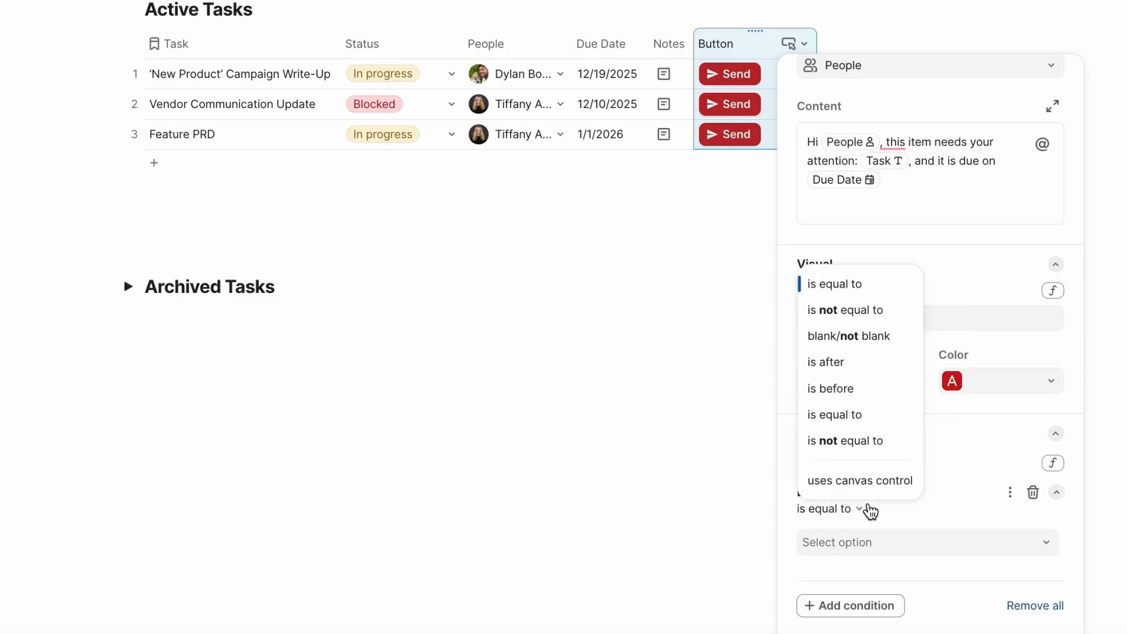
click(866, 453)
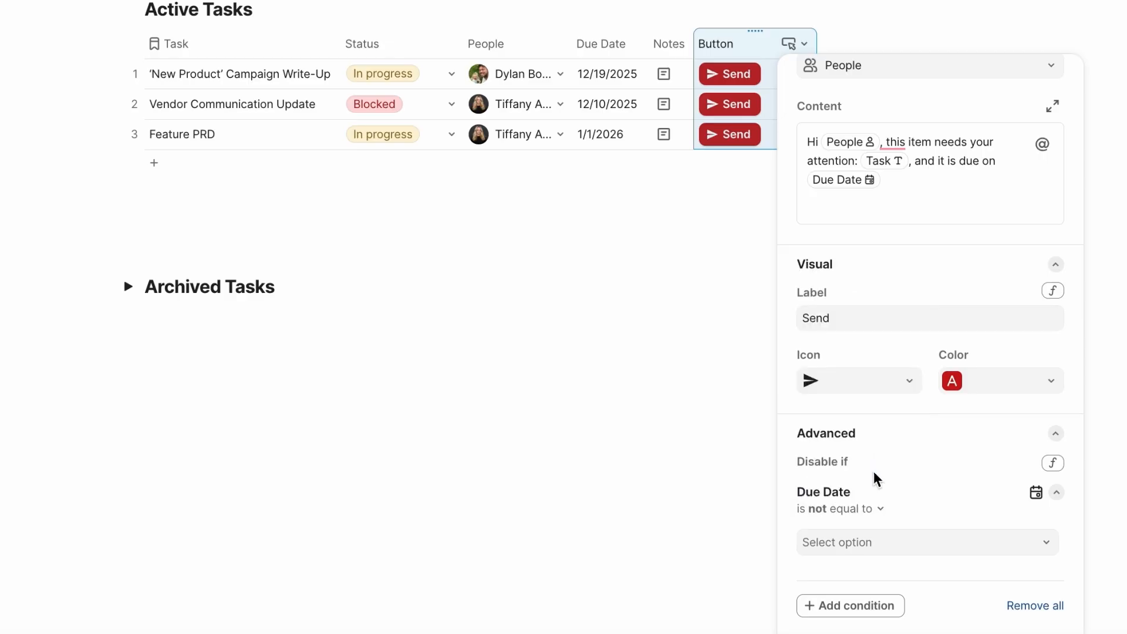
click(873, 544)
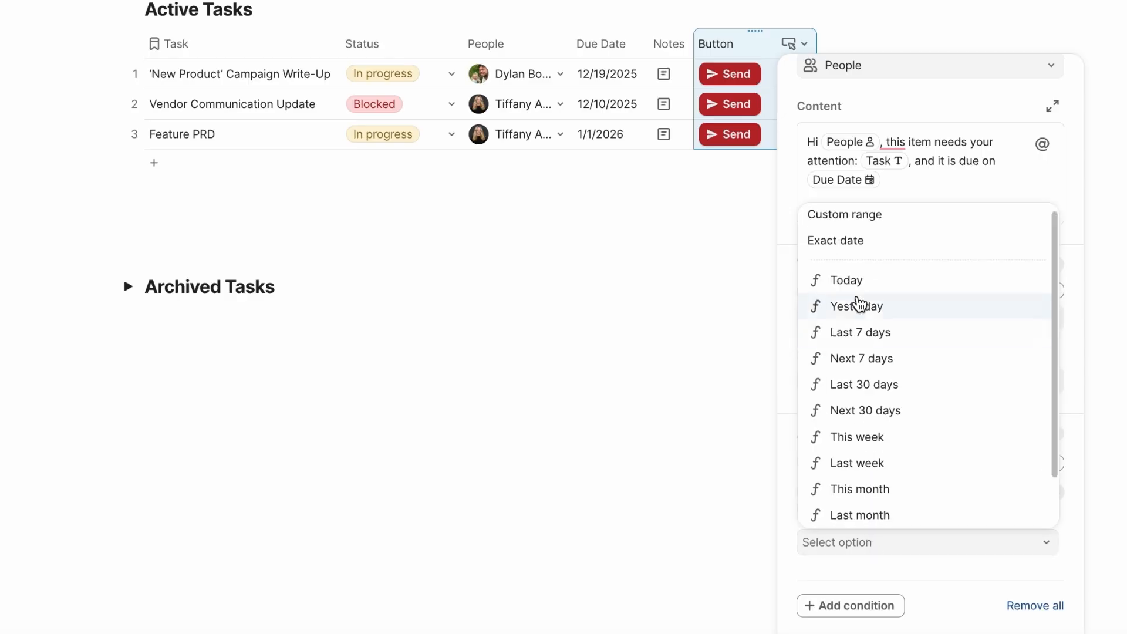
click(858, 286)
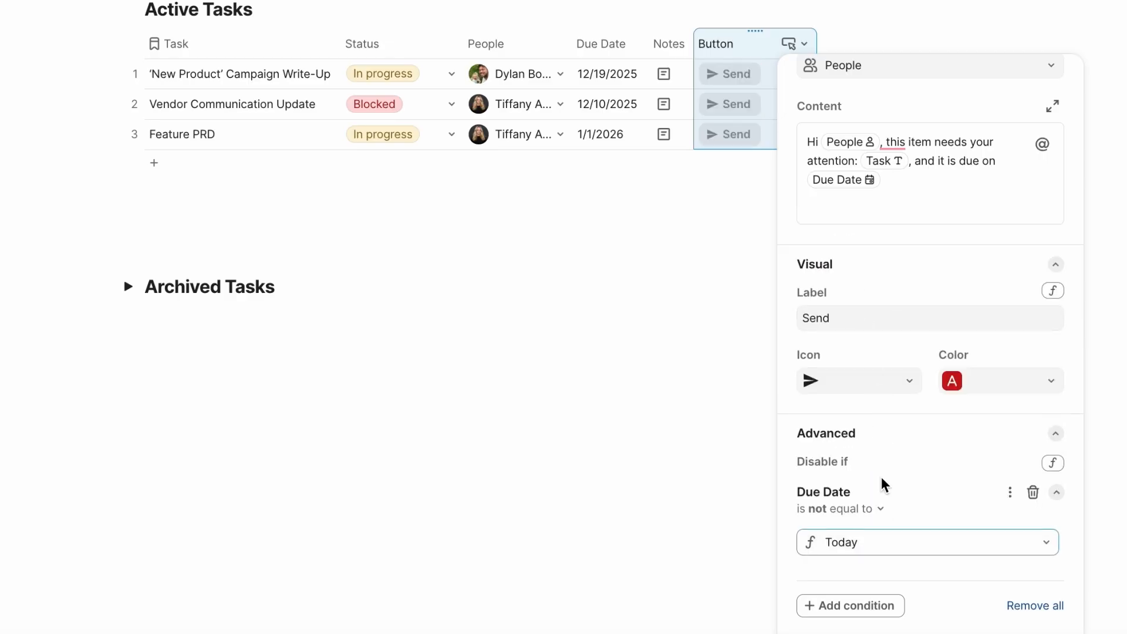
scroll(883, 483, down, 2)
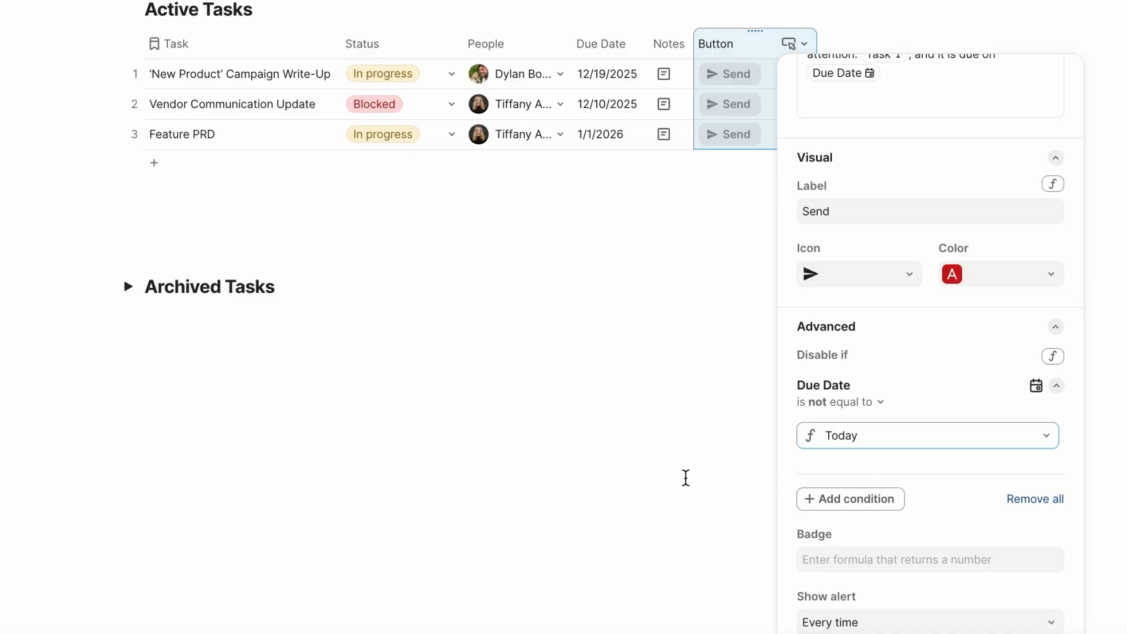
click(684, 476)
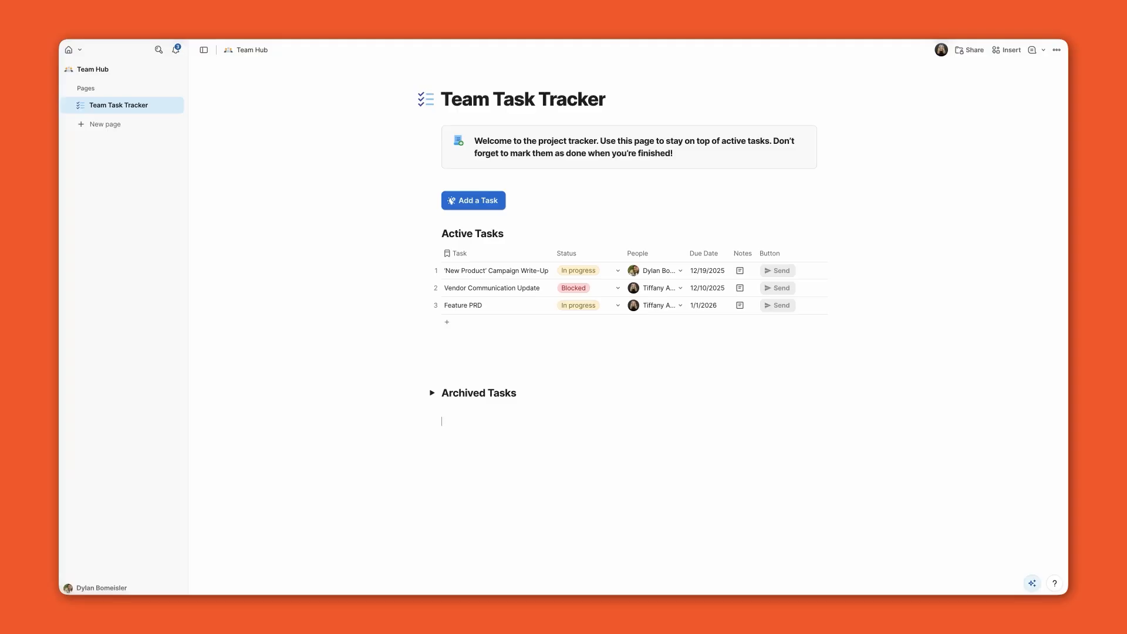
Search the Insert panel for Automations and open the doc's Automations settings
click(1013, 53)
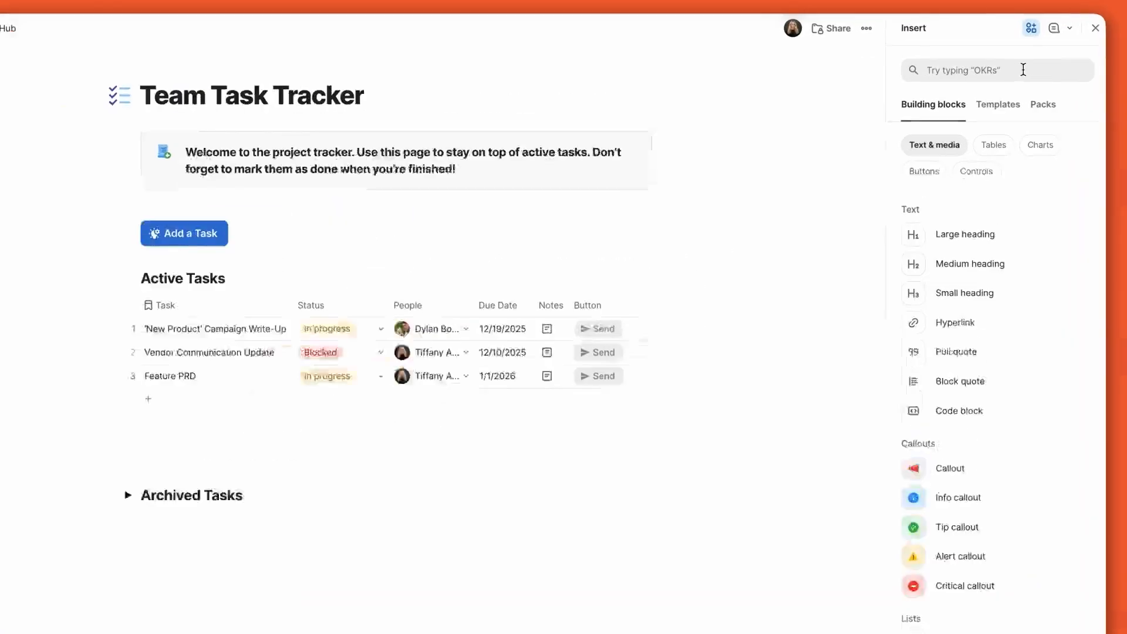
text(Automations)
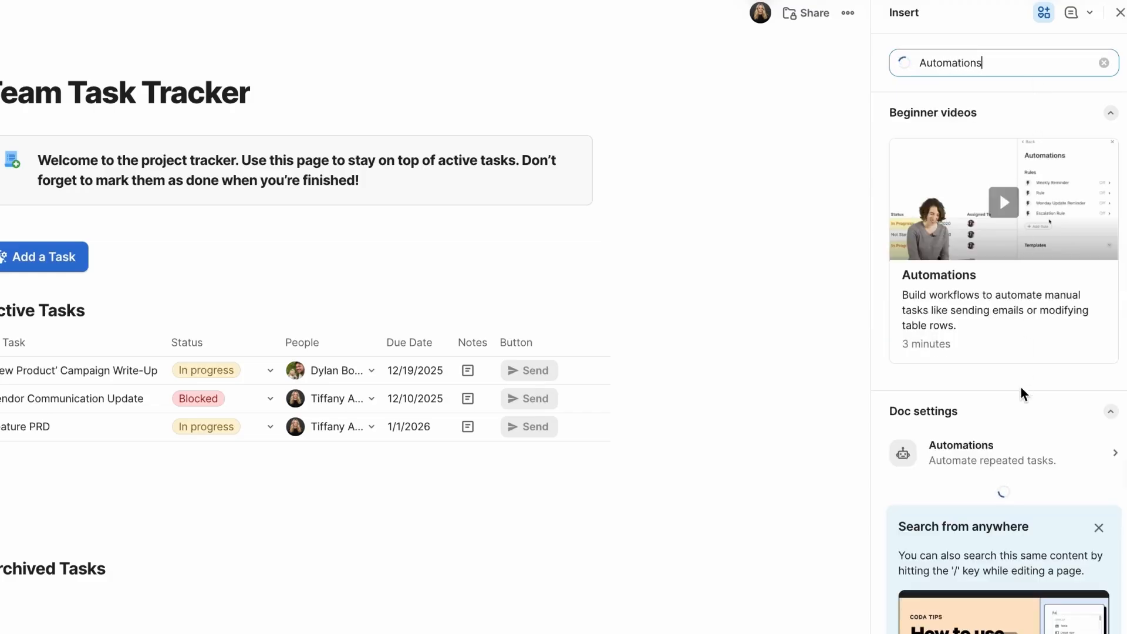
click(1025, 453)
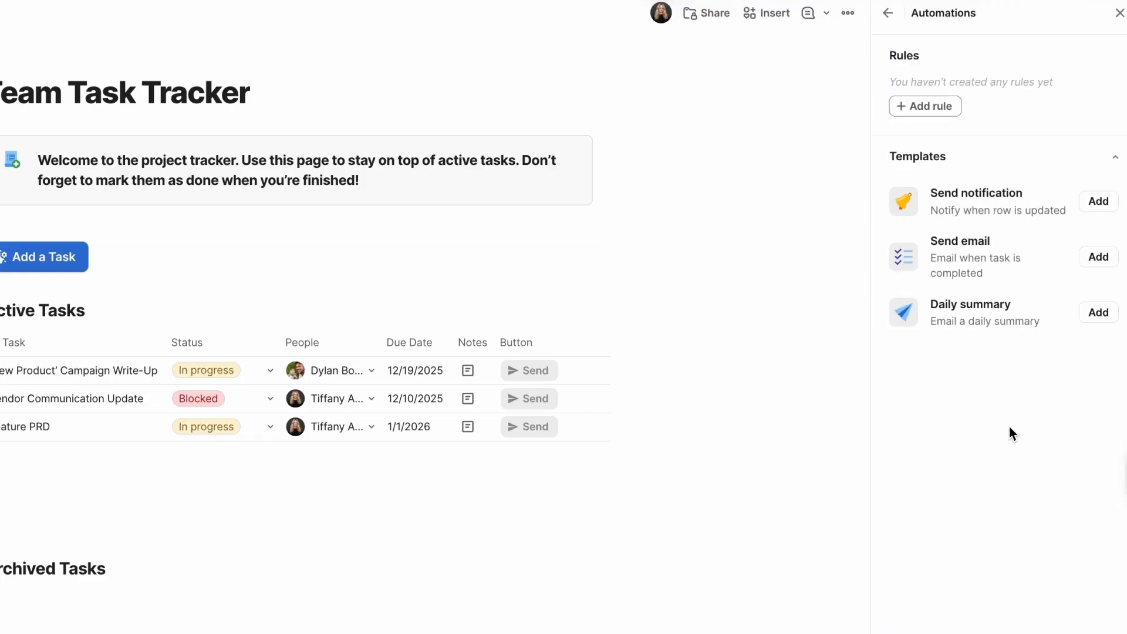
Add a new automation rule with a Time-based trigger
click(942, 112)
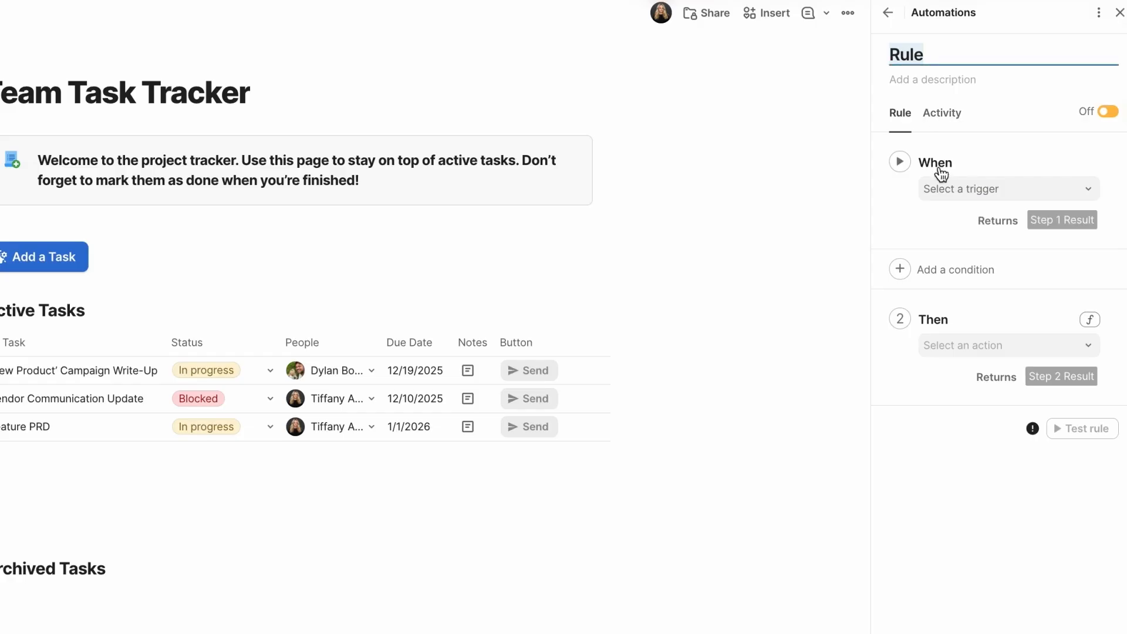
click(938, 188)
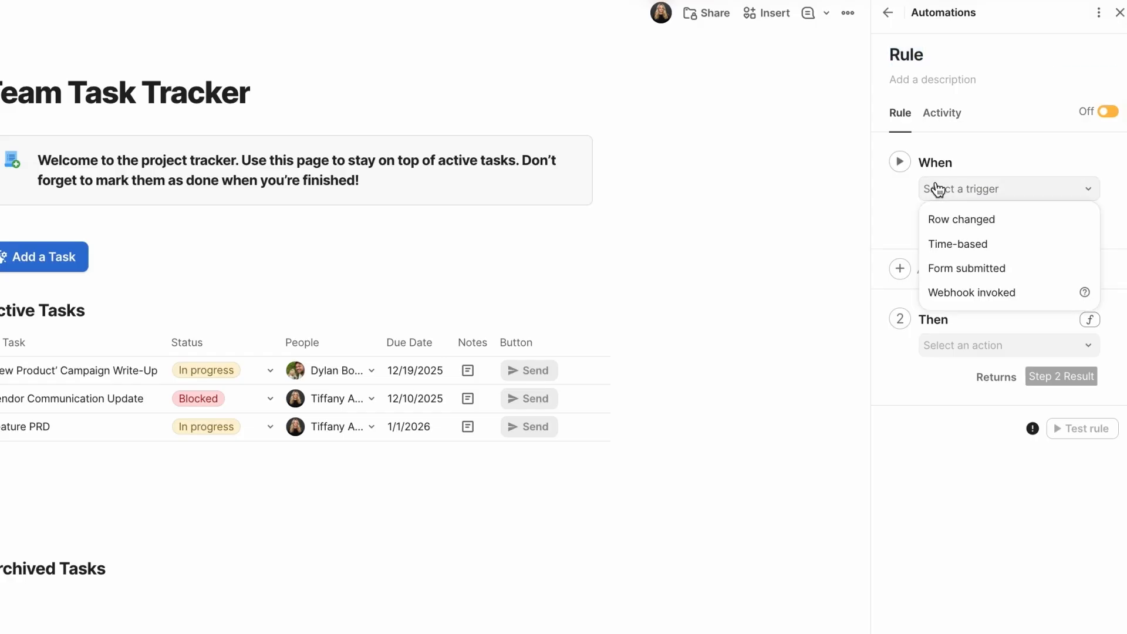
click(949, 243)
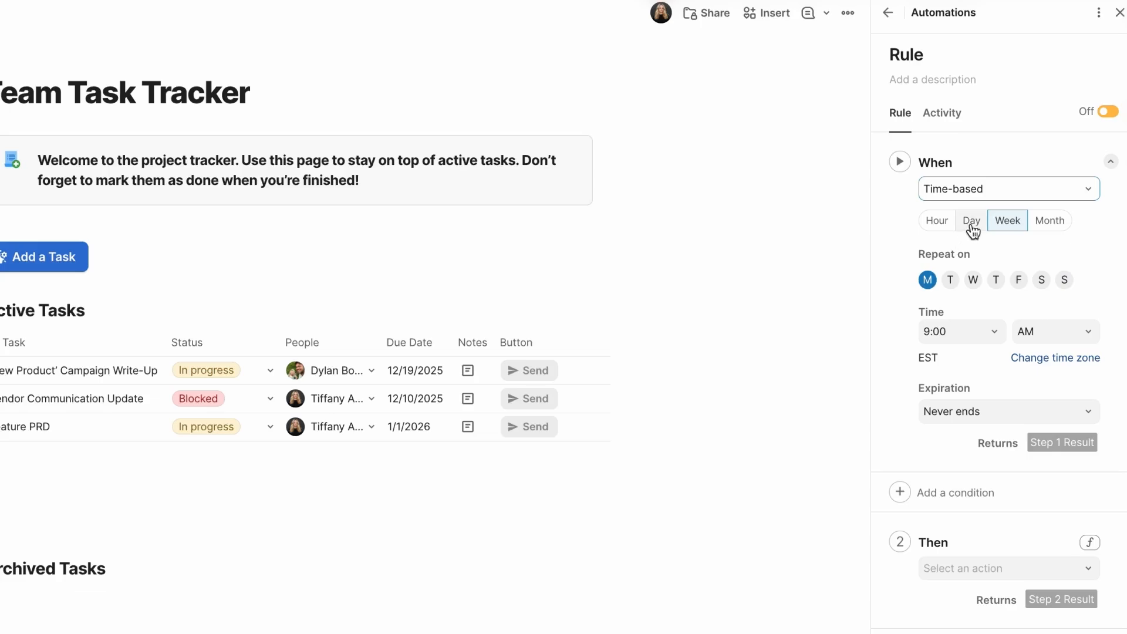
Set the time-based trigger to repeat every Day instead of weekly
click(971, 222)
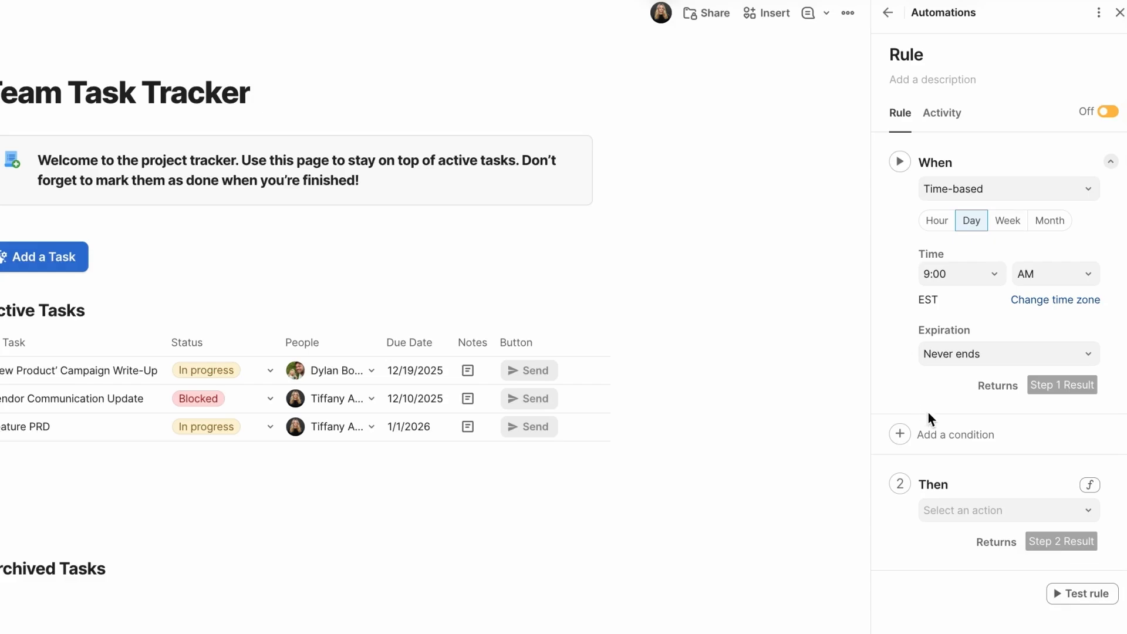
Set the rule's Then action to Push buttons on the Active Tasks • Button column, and switch the rule on
click(975, 511)
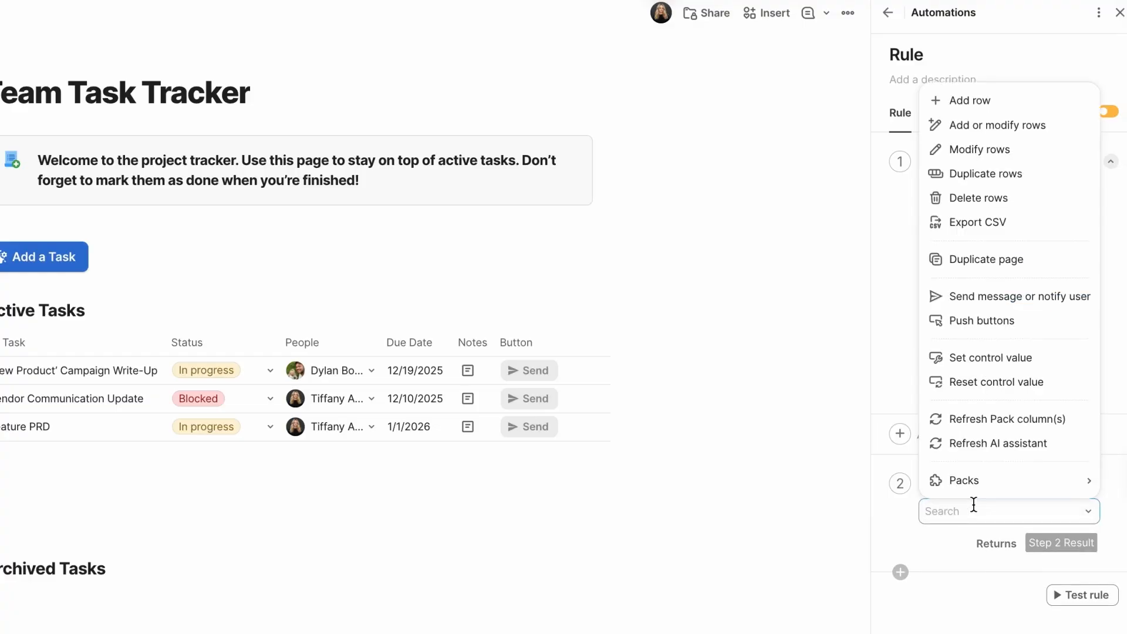
click(965, 320)
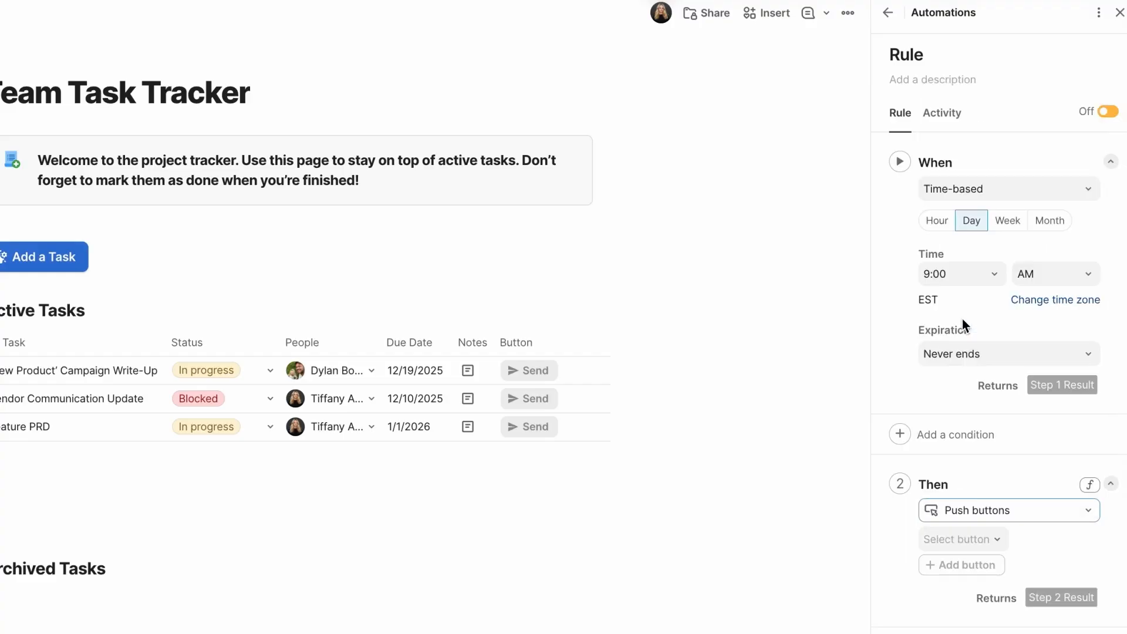
click(974, 538)
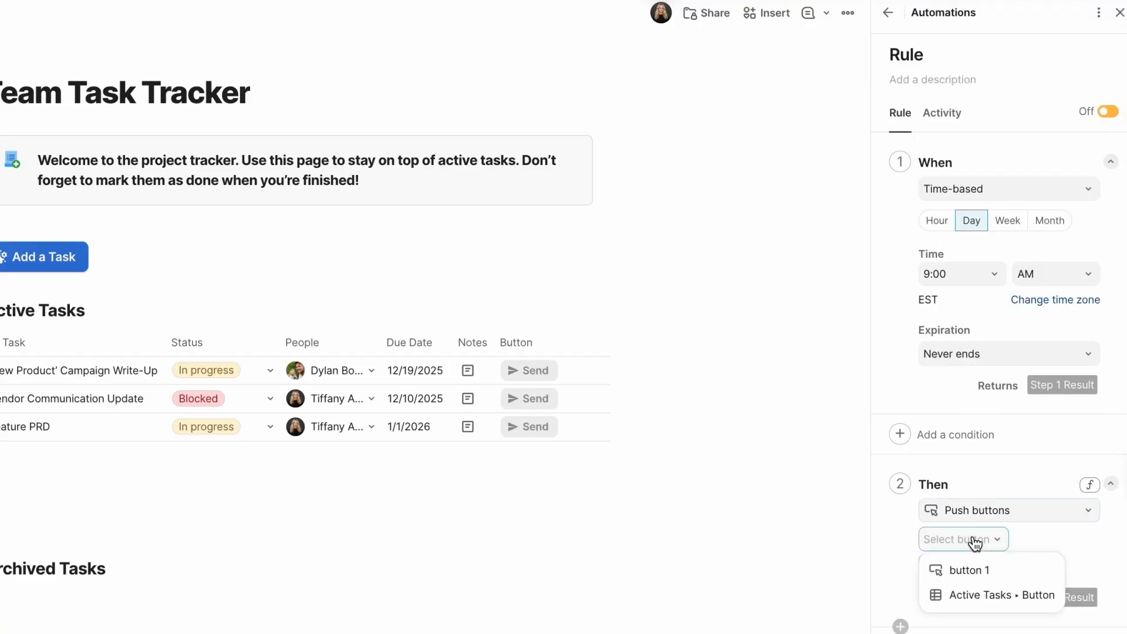
click(972, 595)
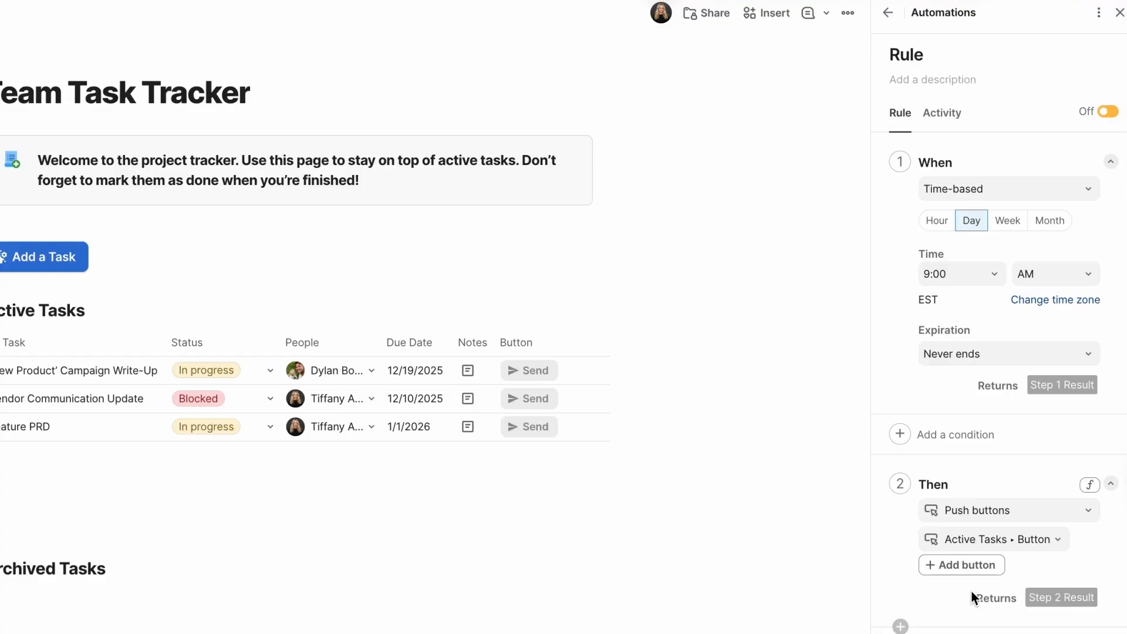
click(1109, 113)
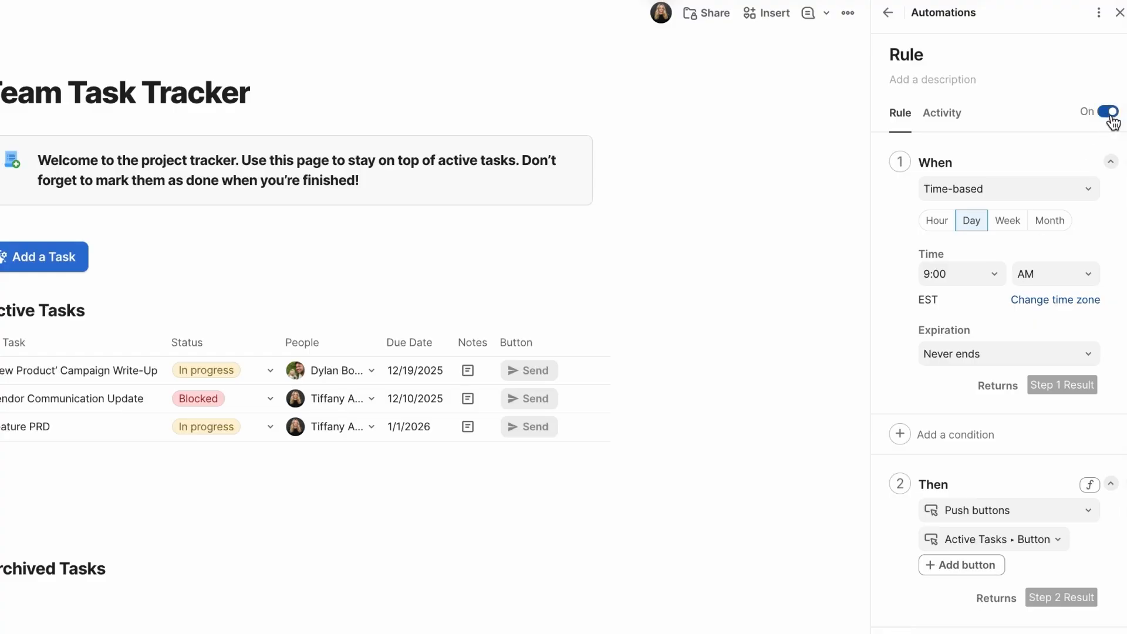